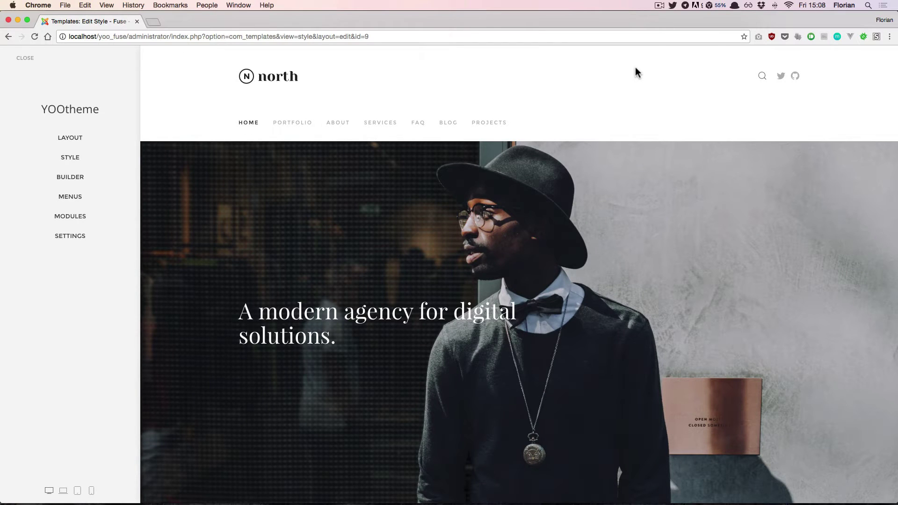
- Open the Menus settings to see Main Menu assigned to the navbar and mobile positions
left_click(66, 196)
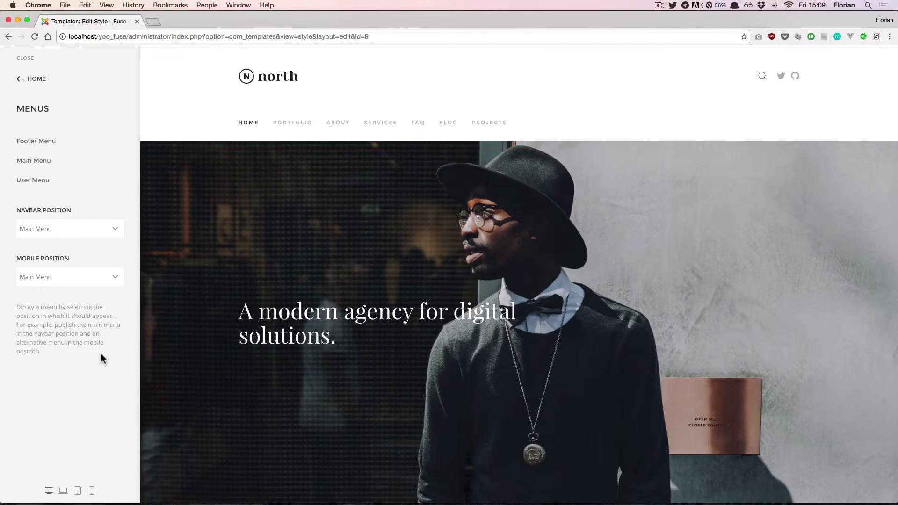
left_click(90, 492)
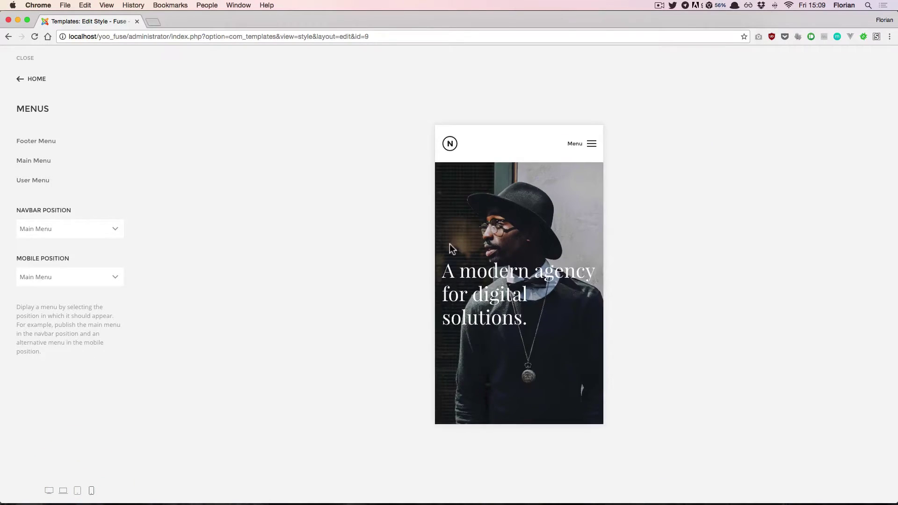
left_click(584, 150)
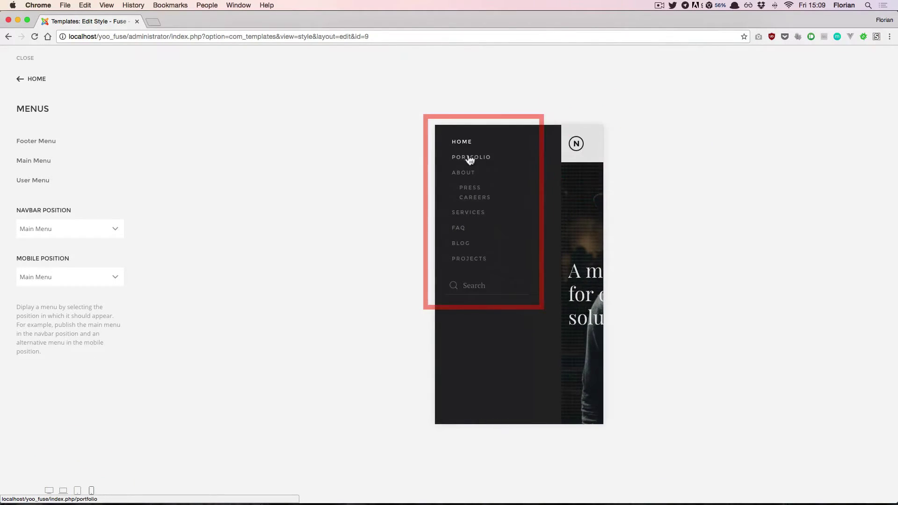
left_click(590, 144)
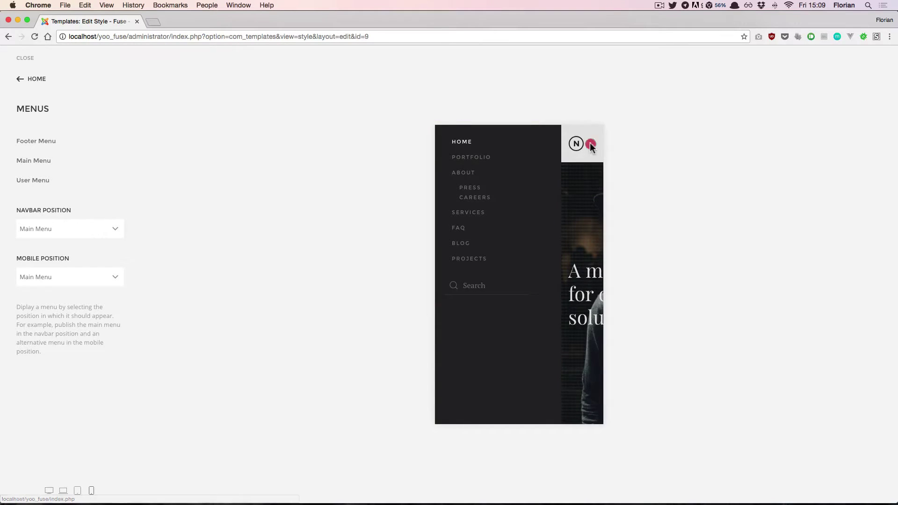
left_click(49, 491)
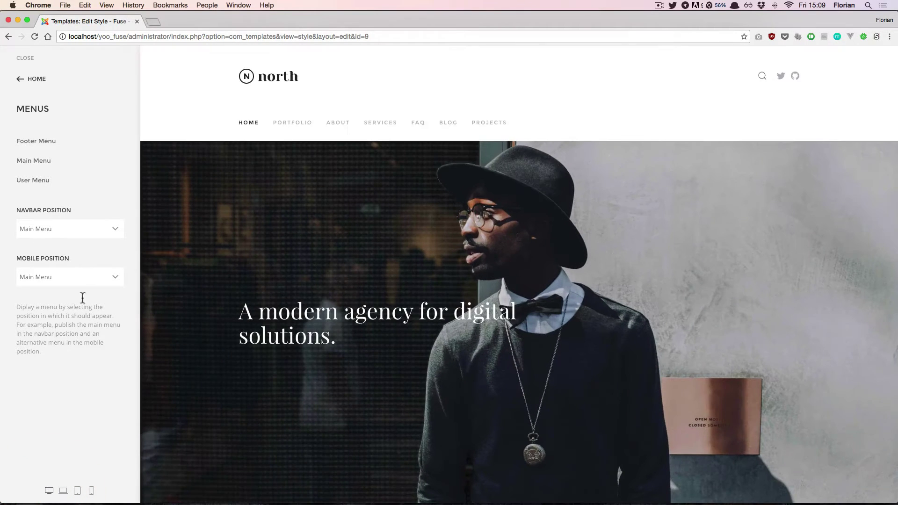
left_click(112, 231)
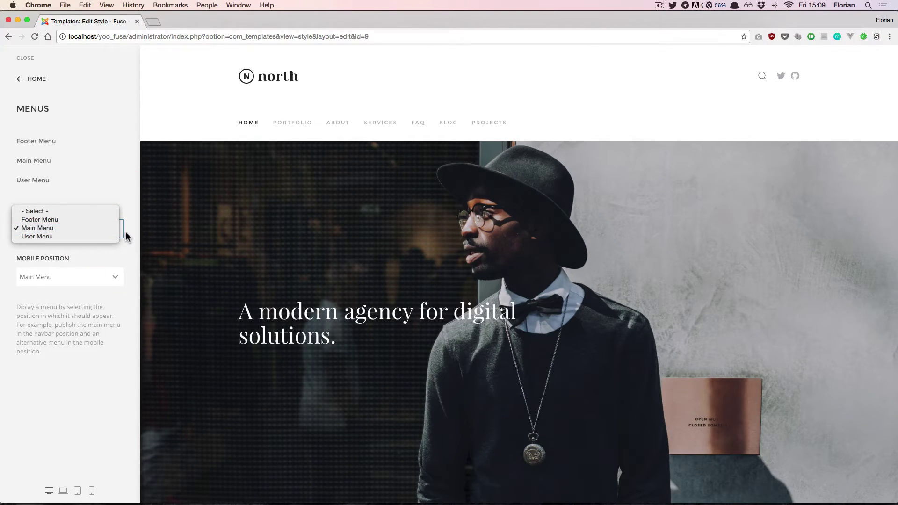
left_click(126, 232)
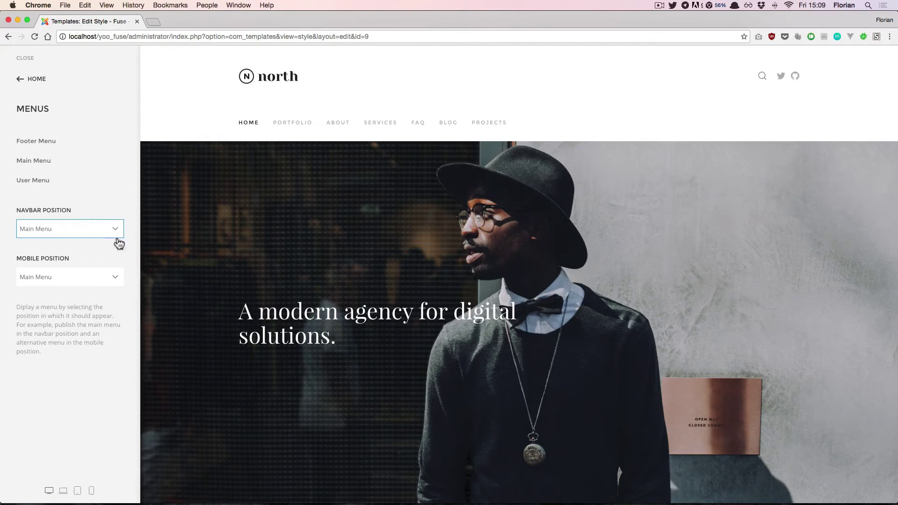
left_click(99, 279)
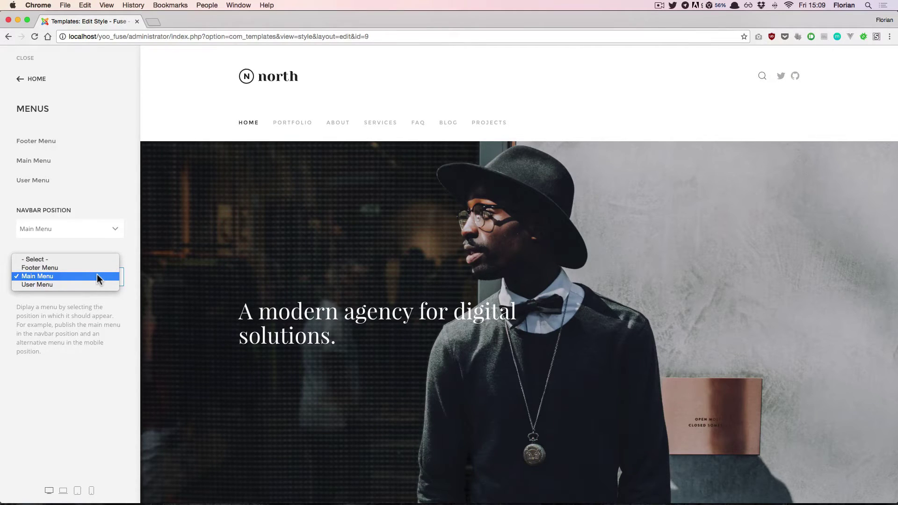
left_click(128, 275)
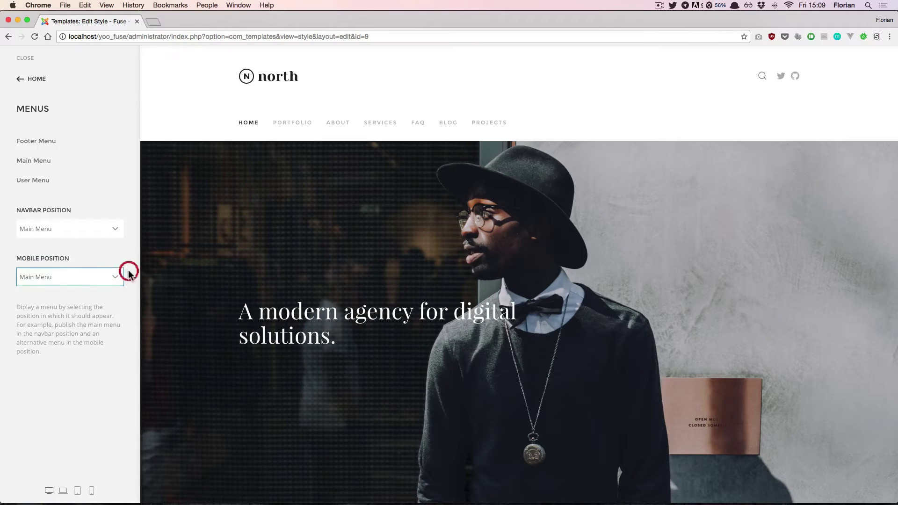
left_click(128, 275)
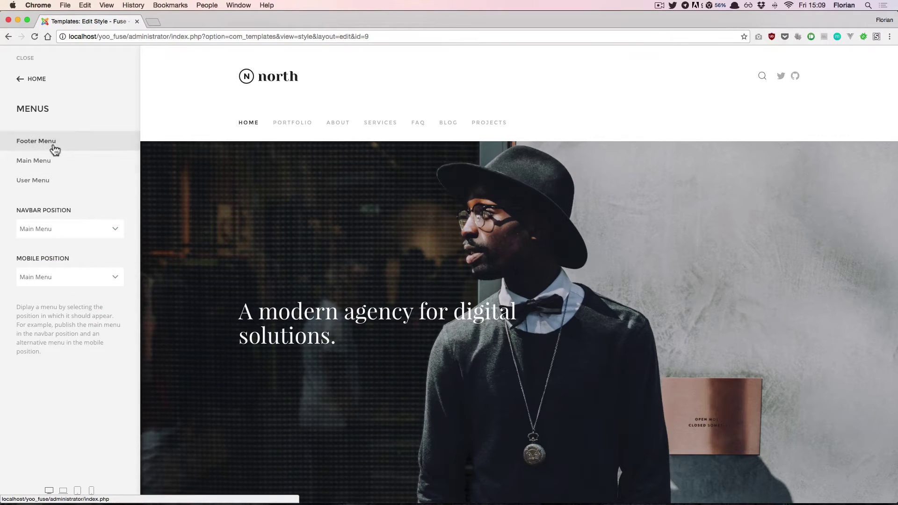
- Show the Main Menu's items and start a new menu item for it
left_click(60, 162)
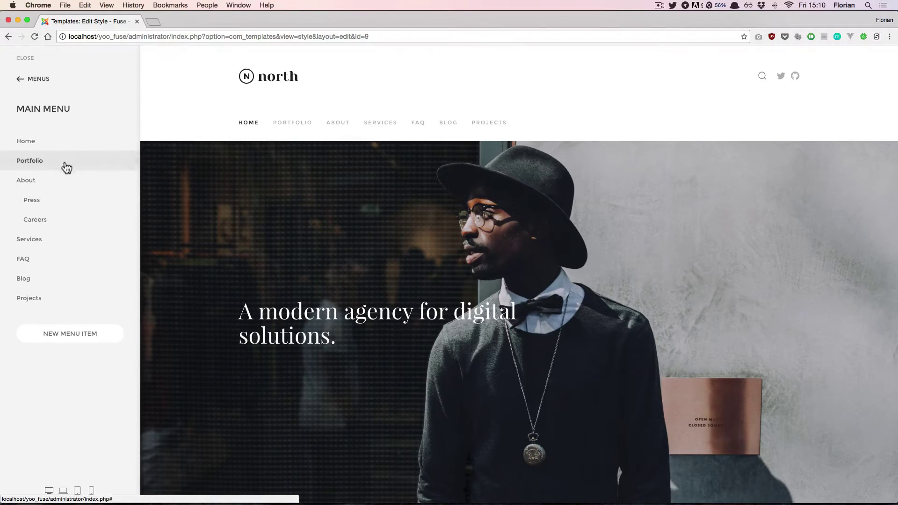
left_click(104, 335)
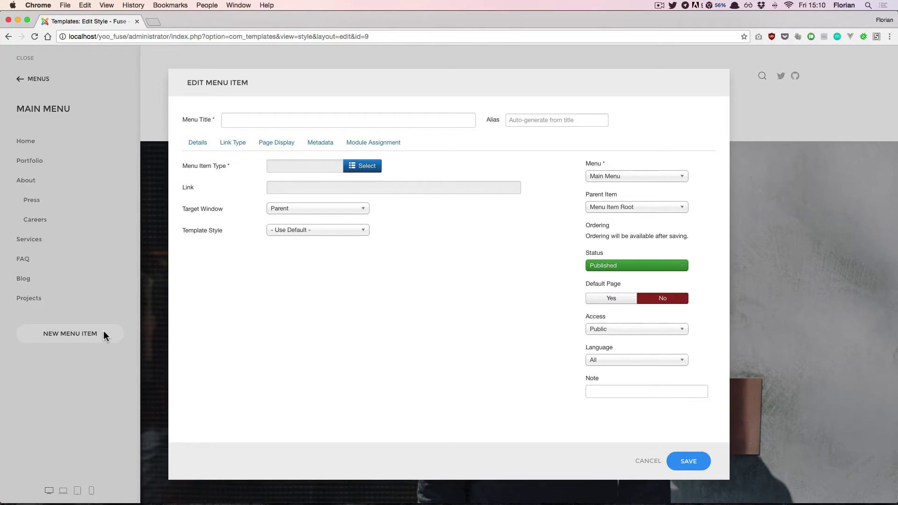
- Create and save a 'History' menu item linking to the Projects single article
left_click(236, 119)
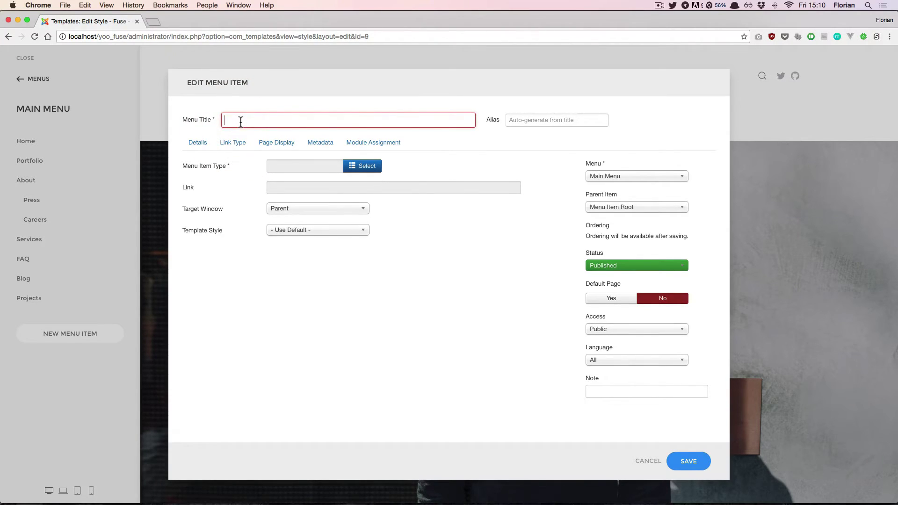
type("History")
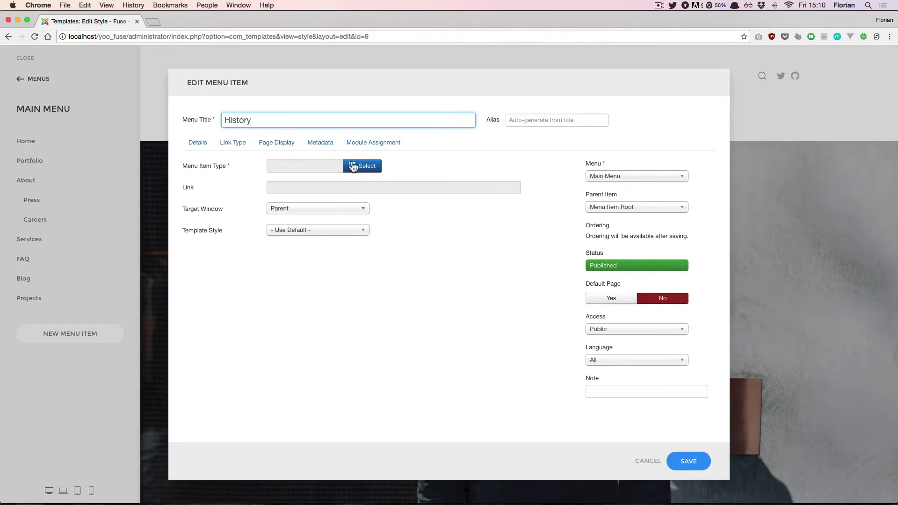
left_click(361, 165)
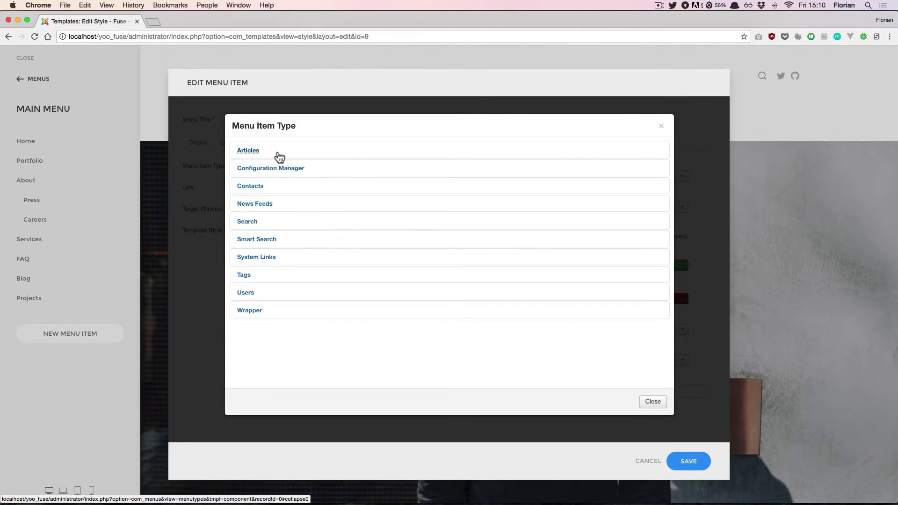
left_click(271, 154)
left_click(271, 270)
left_click(361, 187)
left_click(271, 191)
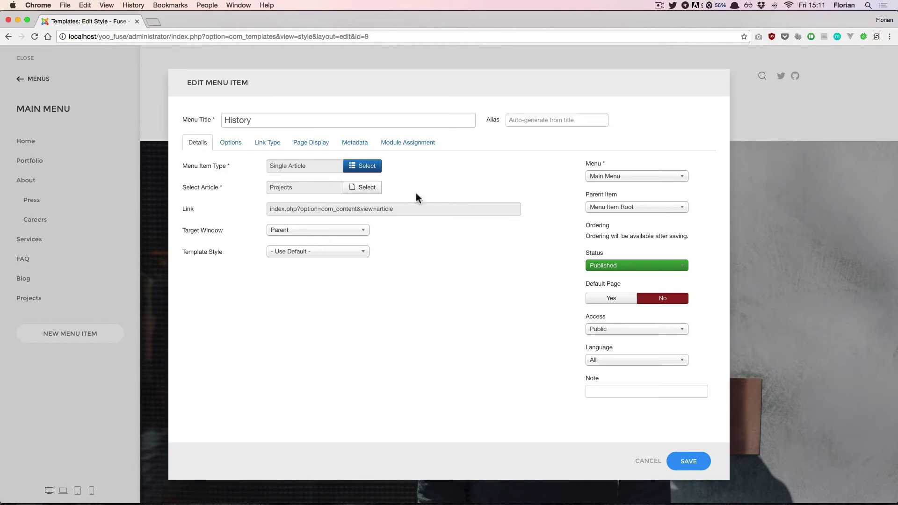
left_click(686, 456)
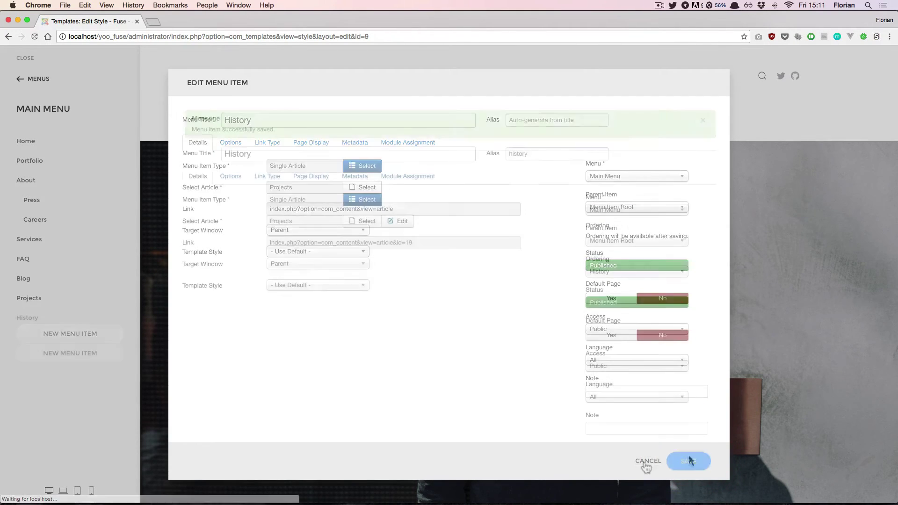
left_click(647, 462)
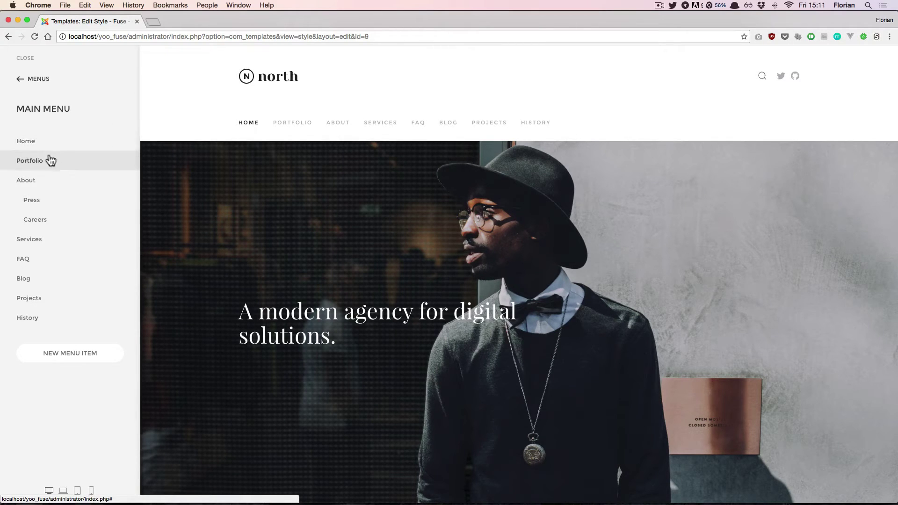
- Look at the Home item's settings without changes, then return to the Menus overview
left_click(60, 146)
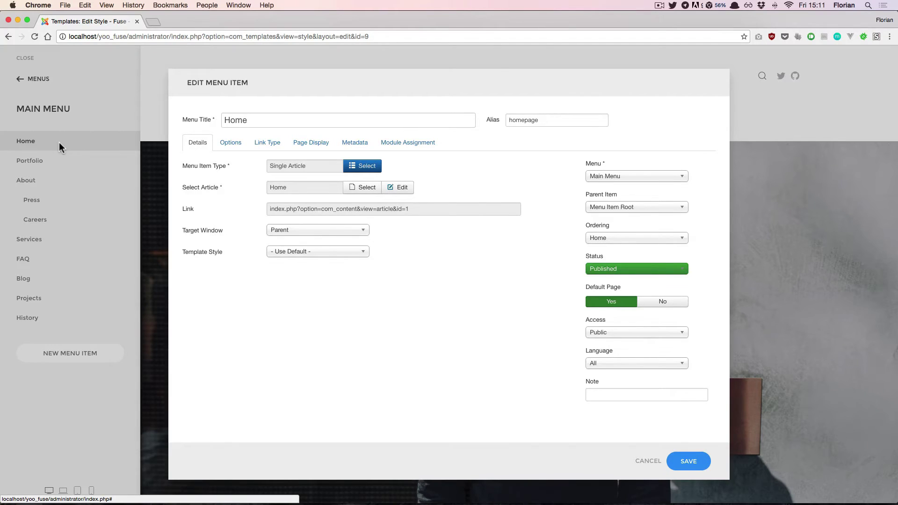
left_click(648, 461)
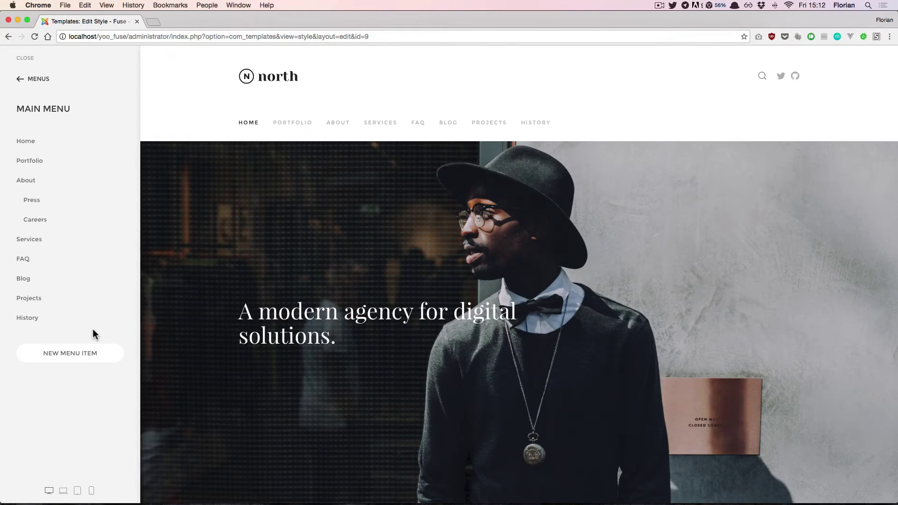
left_click(39, 81)
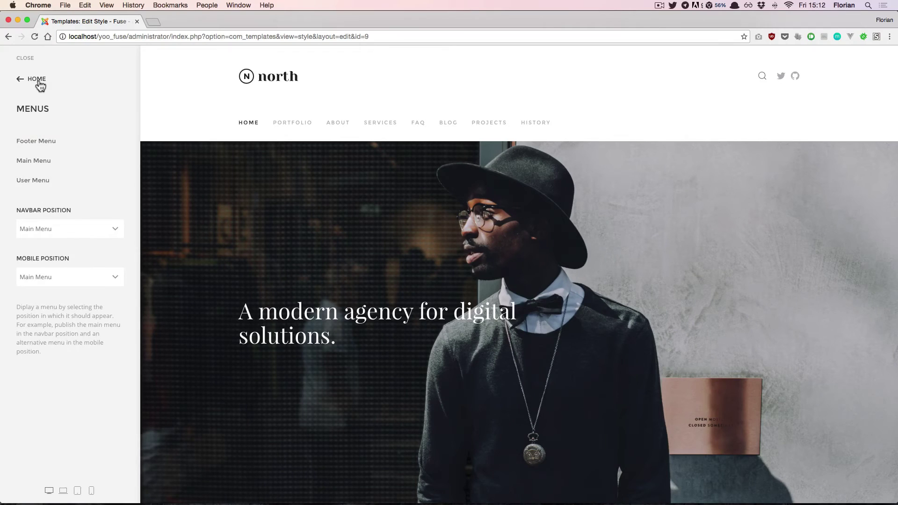
- Go to Layout > Header and open the Navbar Items list for editing
left_click(38, 80)
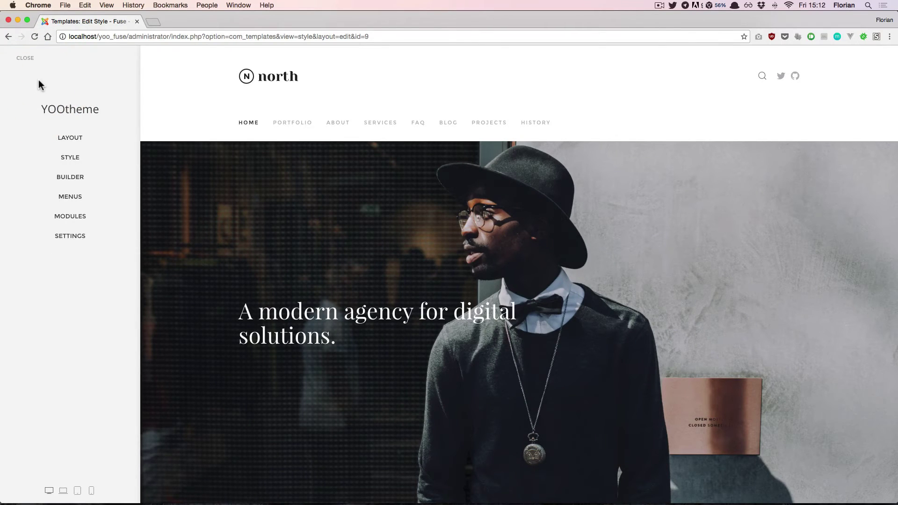
left_click(69, 139)
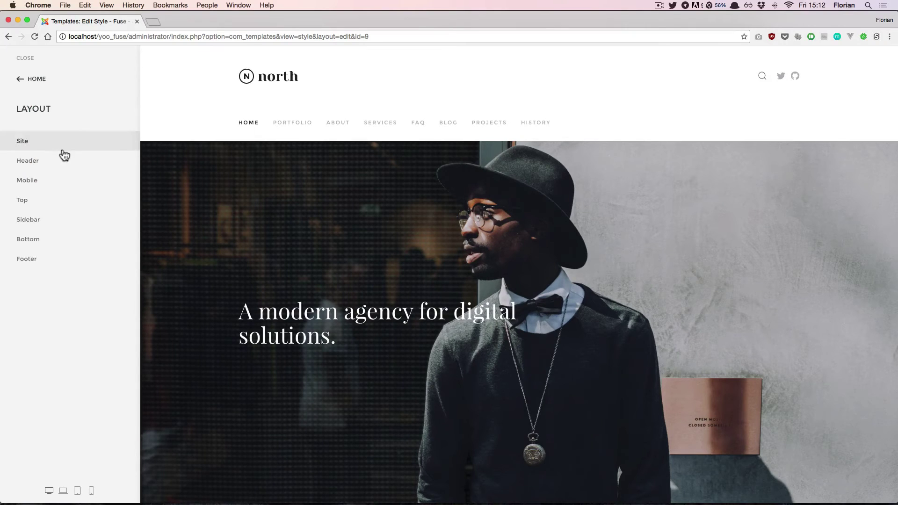
left_click(63, 166)
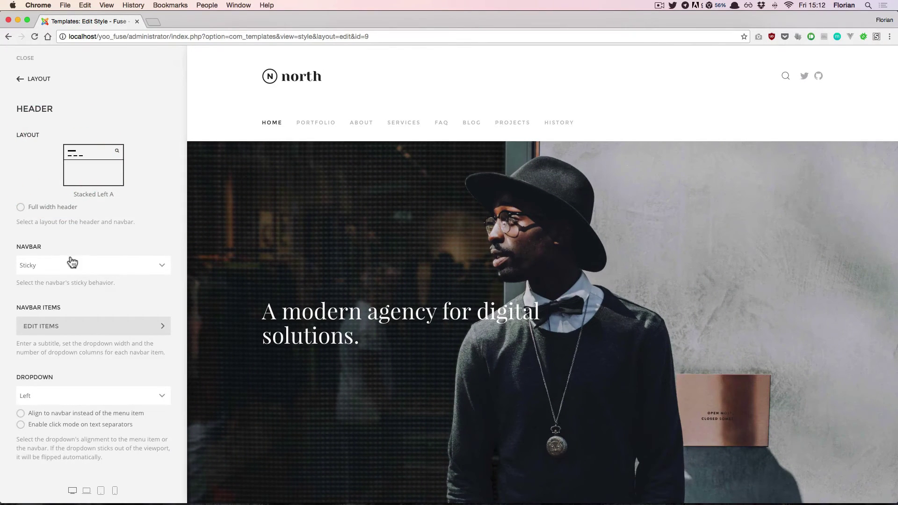
left_click(59, 331)
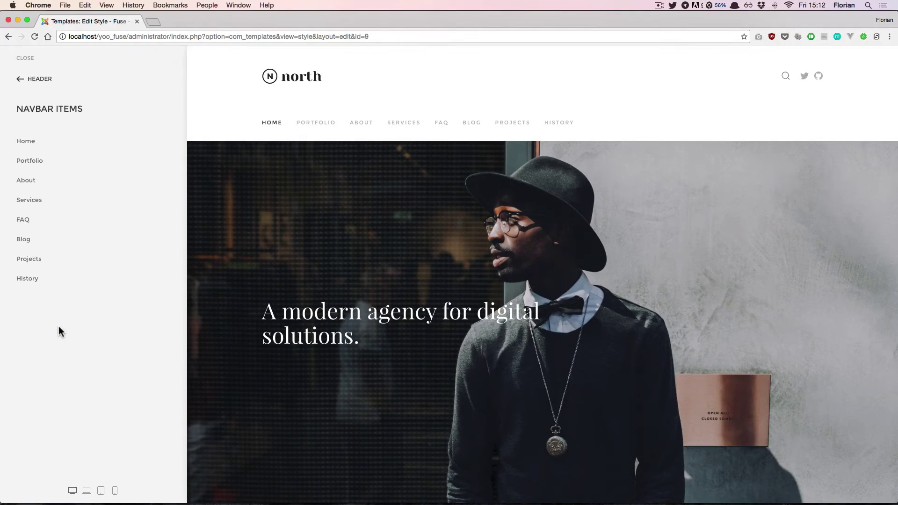
- Give the History navbar item the subtitle '1995 till today'
left_click(43, 280)
left_click(63, 157)
type("199")
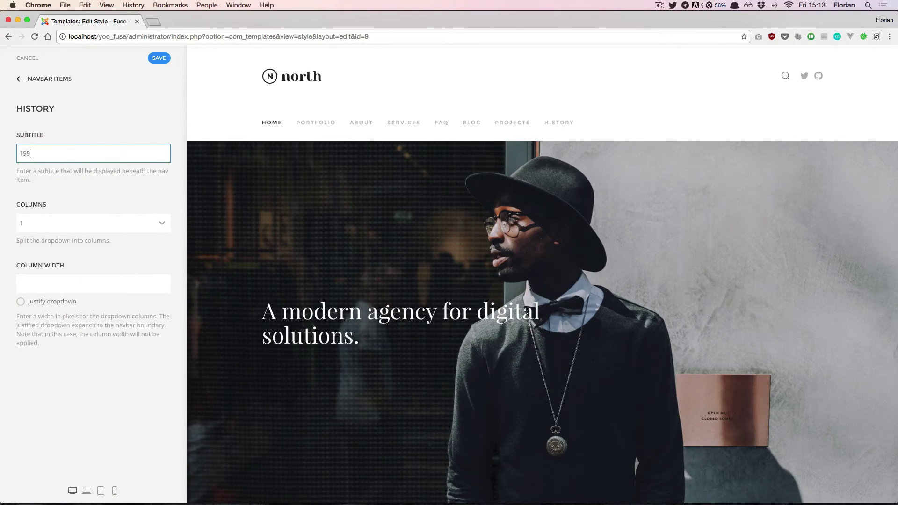
type("5 till today")
left_click(85, 186)
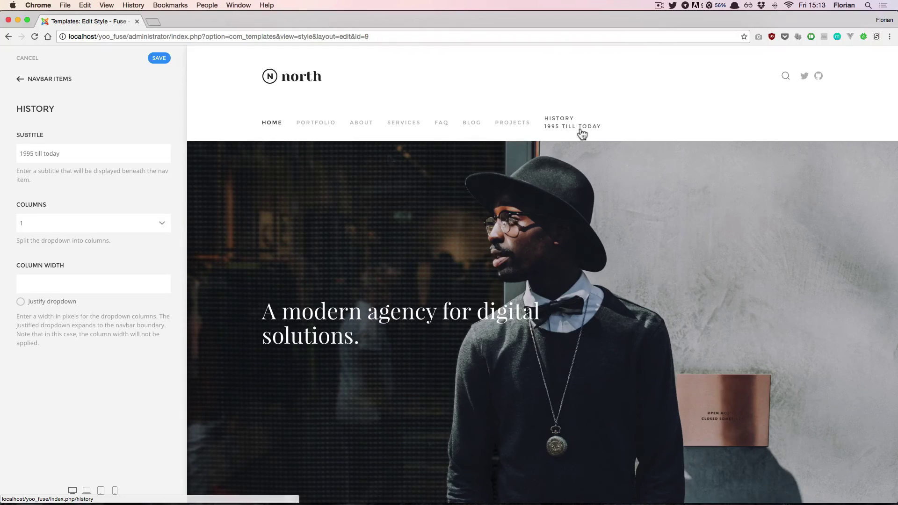
left_click(54, 80)
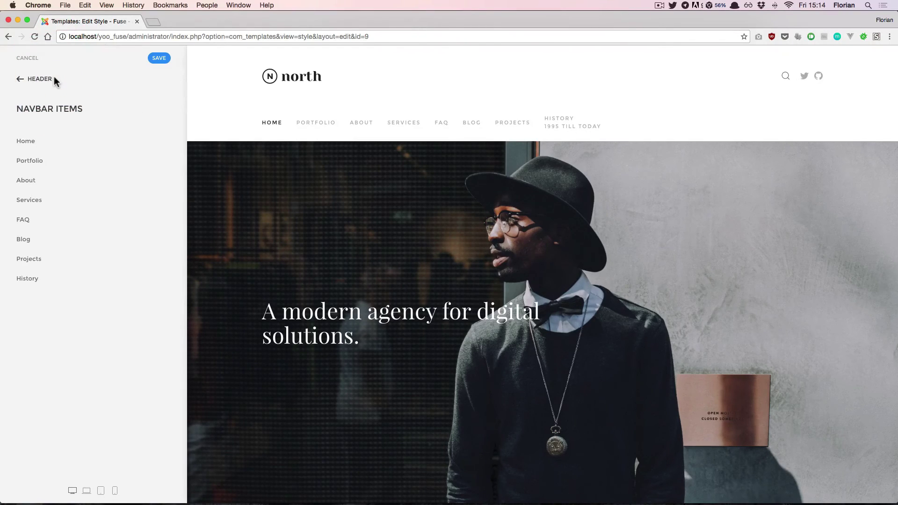
- Set the About dropdown to 2 columns, column width 500, with justify dropdown on
mouse_move(356, 120)
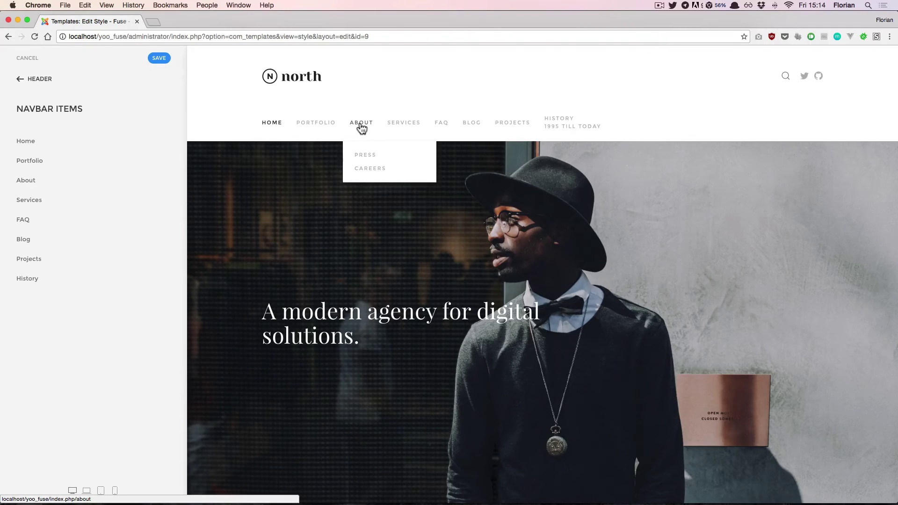
left_click(55, 187)
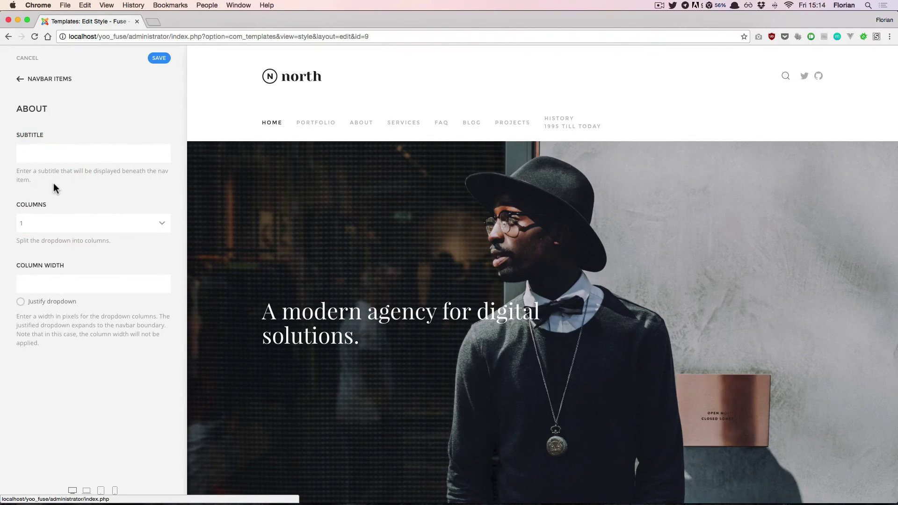
mouse_move(363, 131)
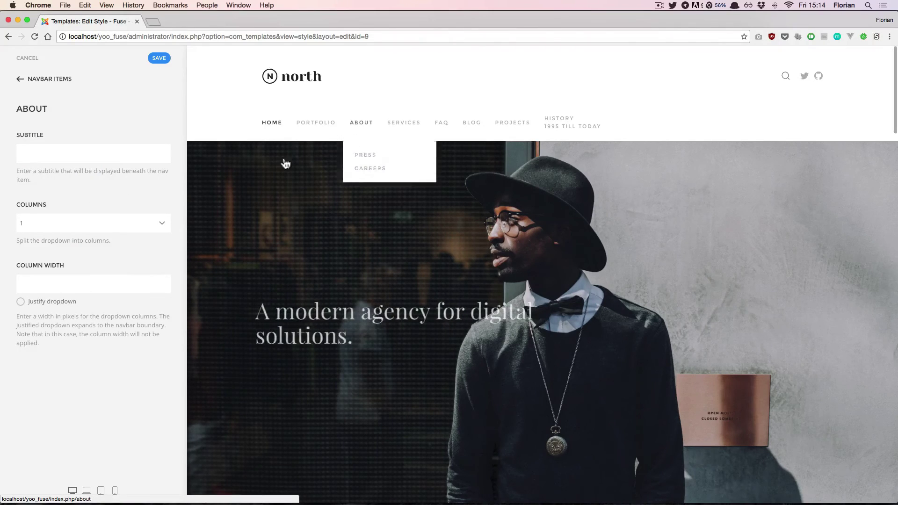
left_click(112, 224)
left_click(108, 230)
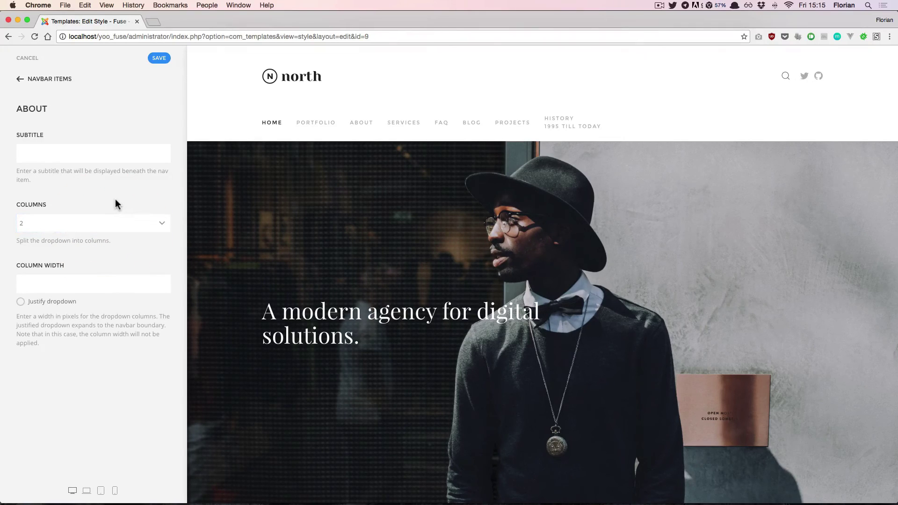
mouse_move(363, 134)
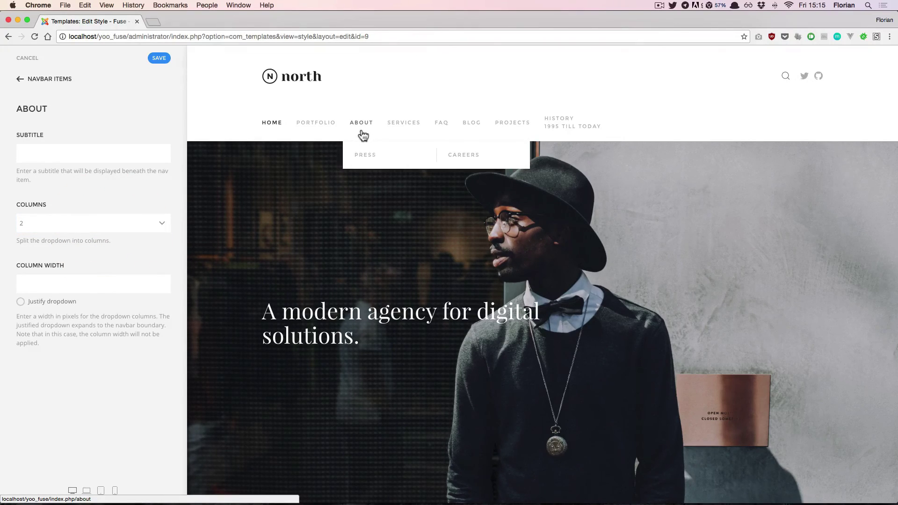
left_click(124, 279)
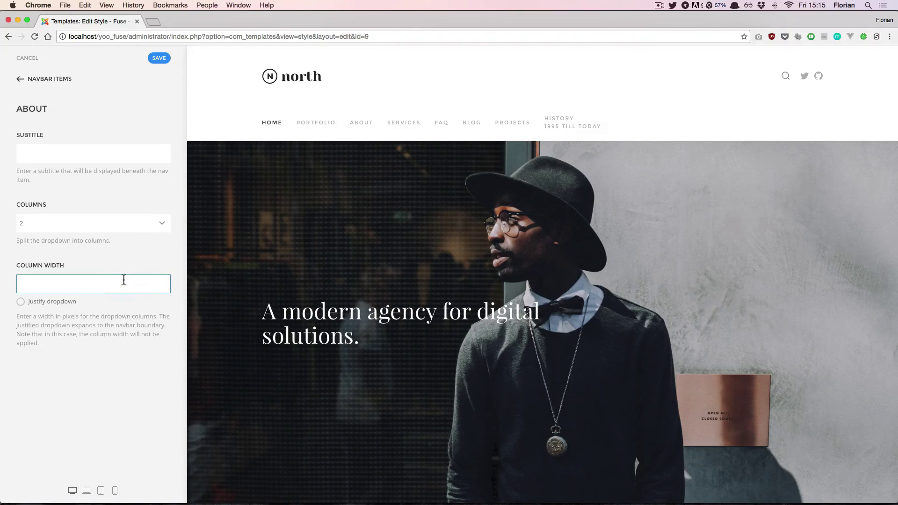
type("500")
left_click(148, 265)
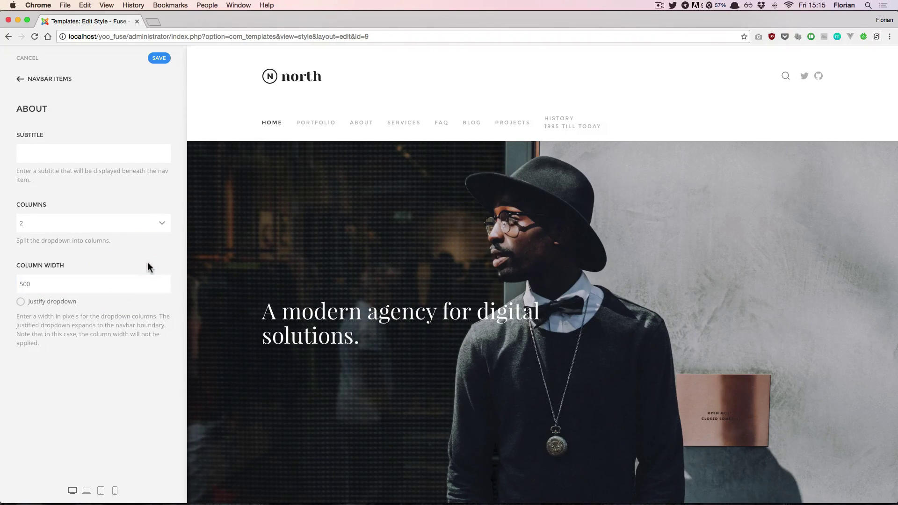
mouse_move(361, 132)
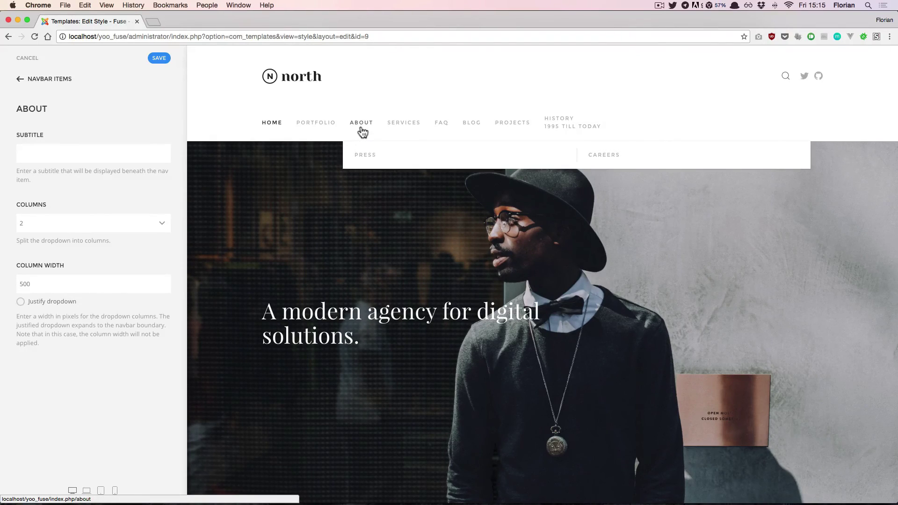
left_click(53, 303)
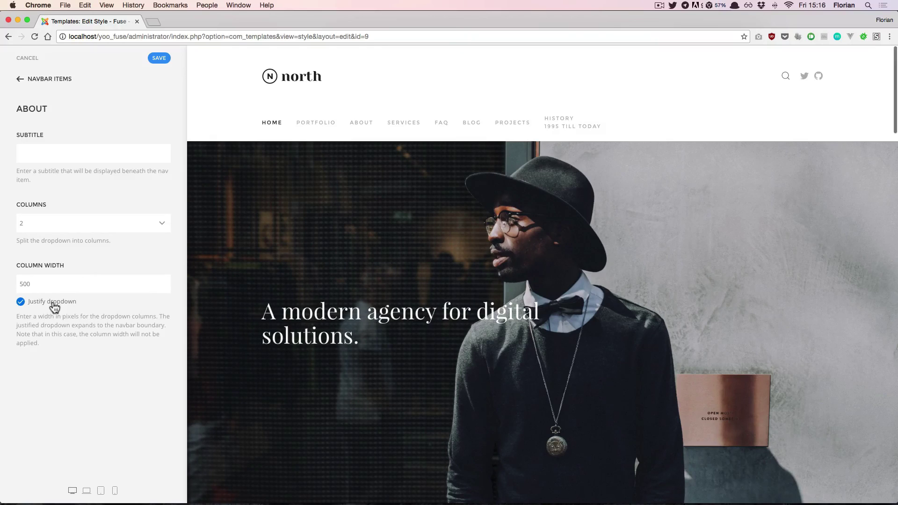
- Clear the About column width, turn justify off, and return to 1 column
mouse_move(355, 127)
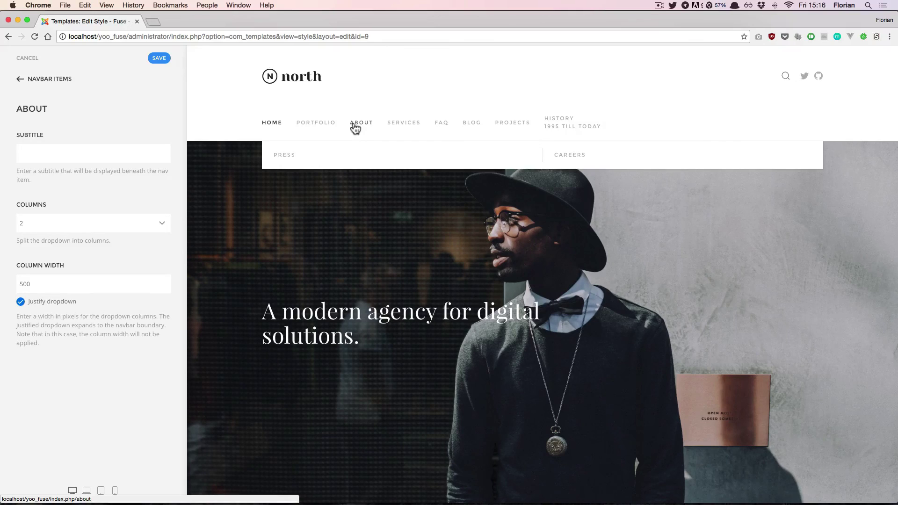
double_click(115, 289)
key("BackSpace")
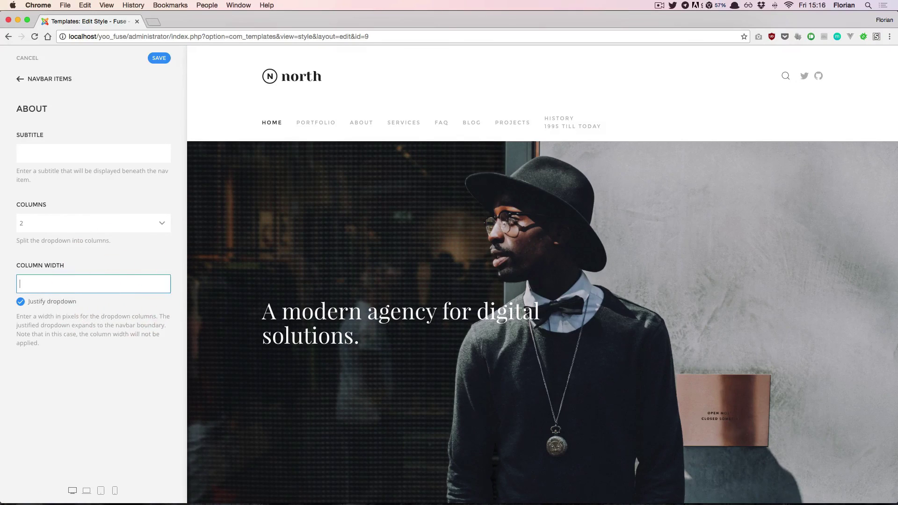
left_click(63, 301)
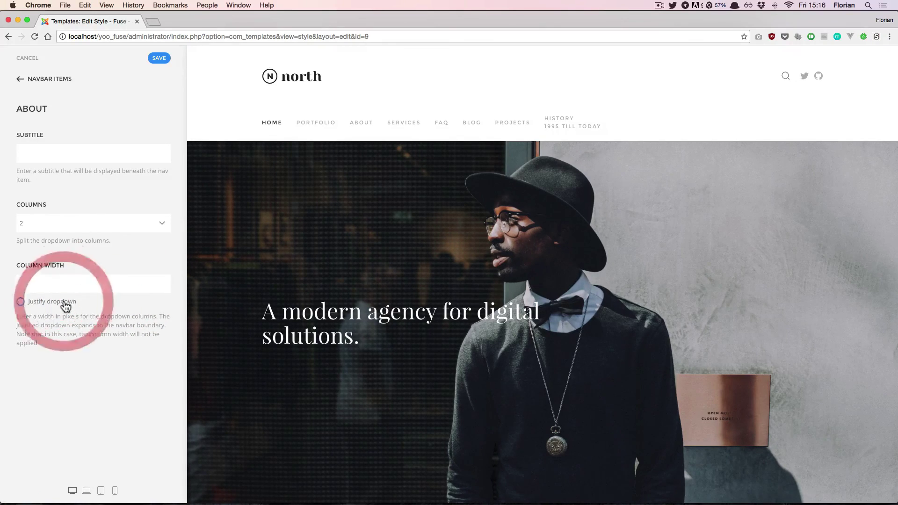
left_click(117, 223)
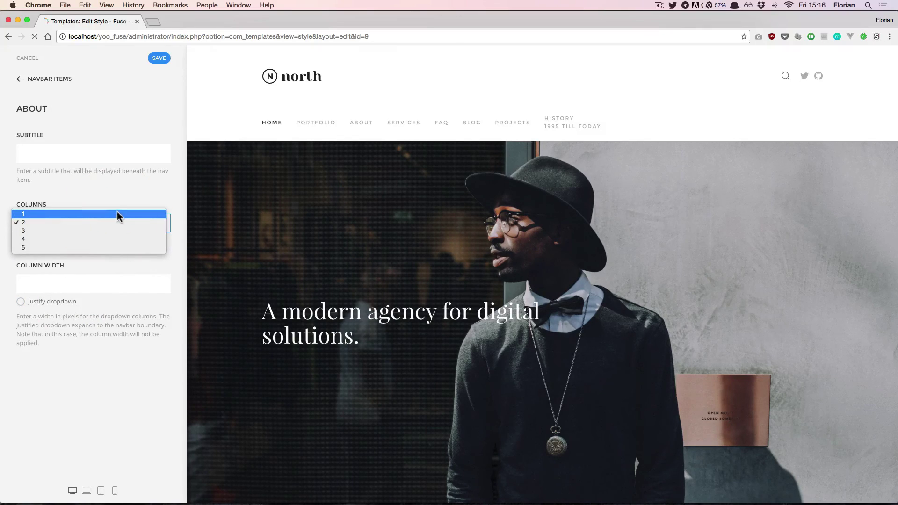
left_click(118, 215)
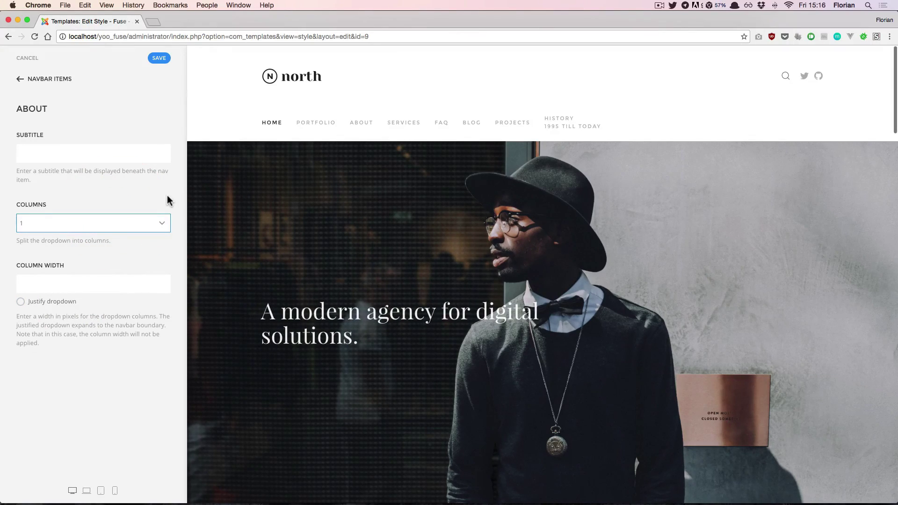